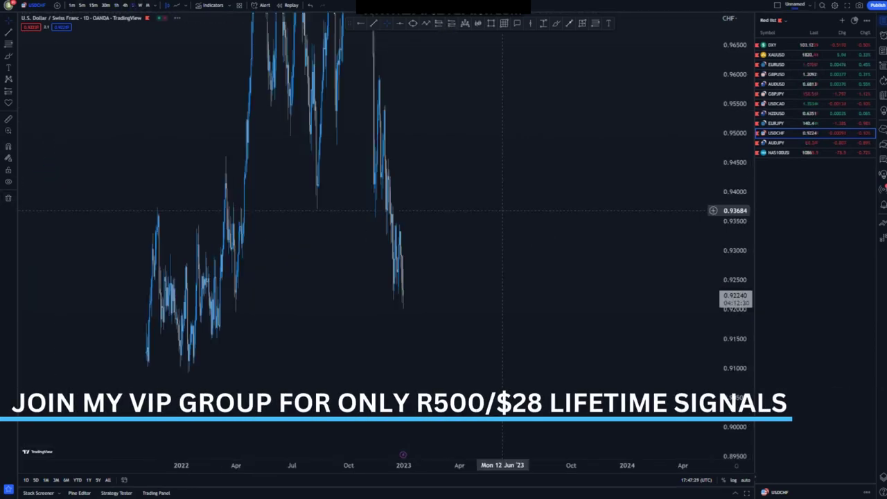
Place a horizontal ray on the USDCHF daily chart from the late-March 2022 low at about 0.92035.
left_click_drag(735, 219, 735, 388)
left_click_drag(434, 316, 561, 315)
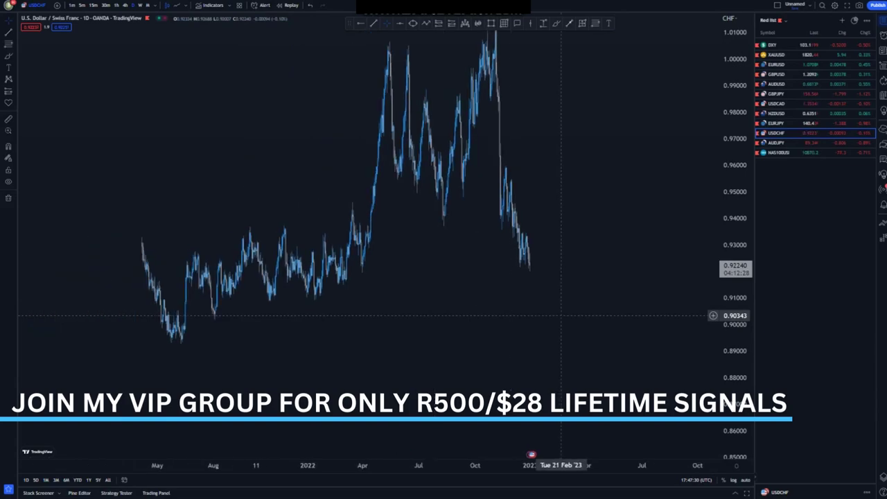
left_click_drag(734, 174, 733, 278)
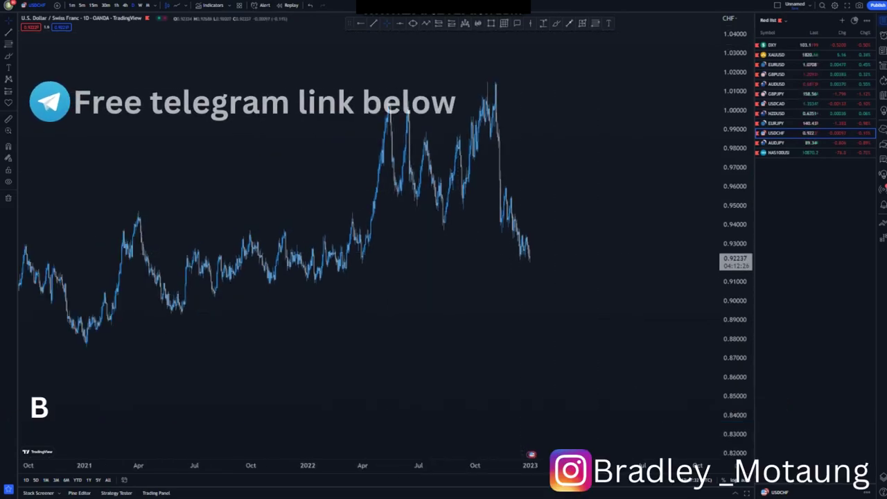
left_click(362, 263)
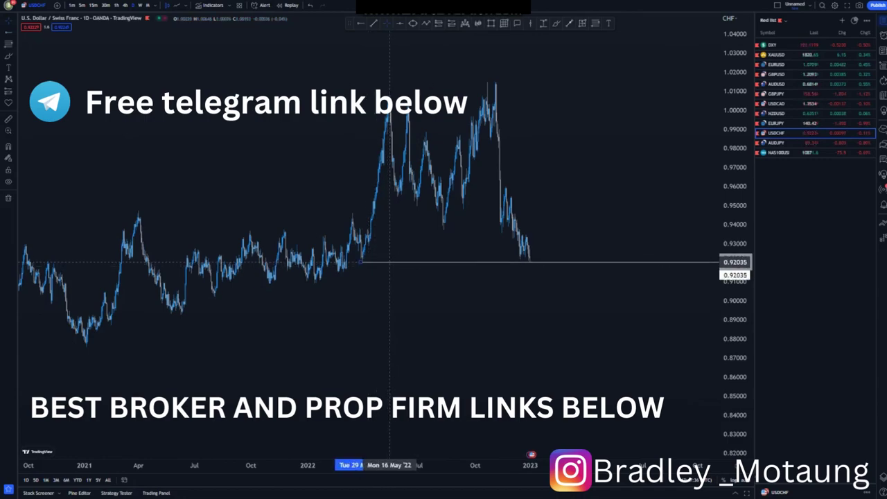
Brush a rough falling channel around the latest decline with a circle at the support ray, and undo those strokes.
scroll(461, 243, "up", 2)
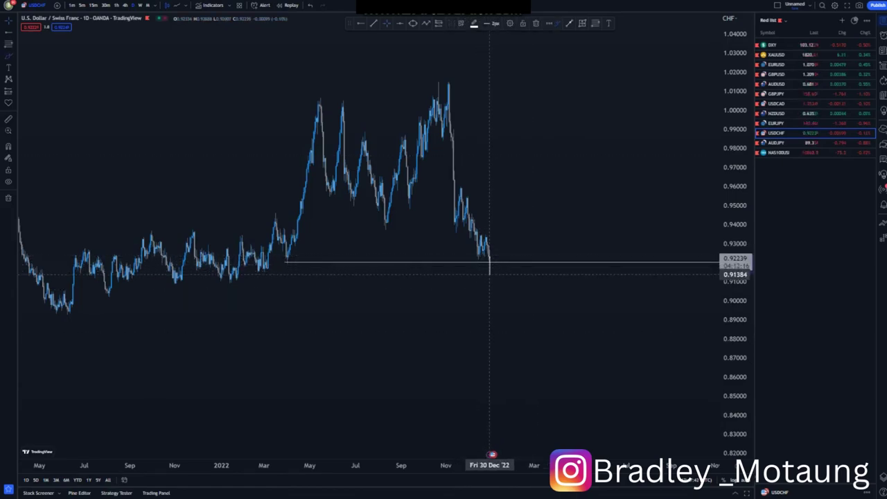
left_click_drag(457, 233, 468, 255)
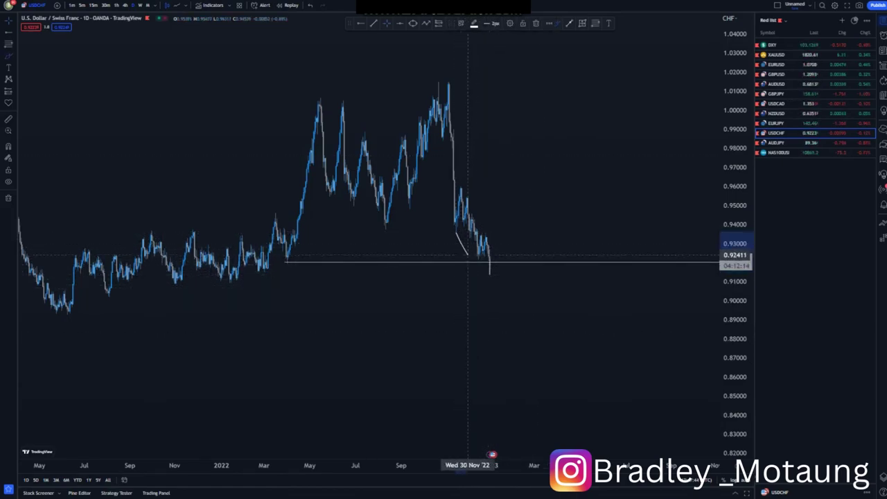
mouse_move(463, 189)
left_mouse_down()
mouse_move(498, 248)
mouse_move(479, 271)
left_mouse_up()
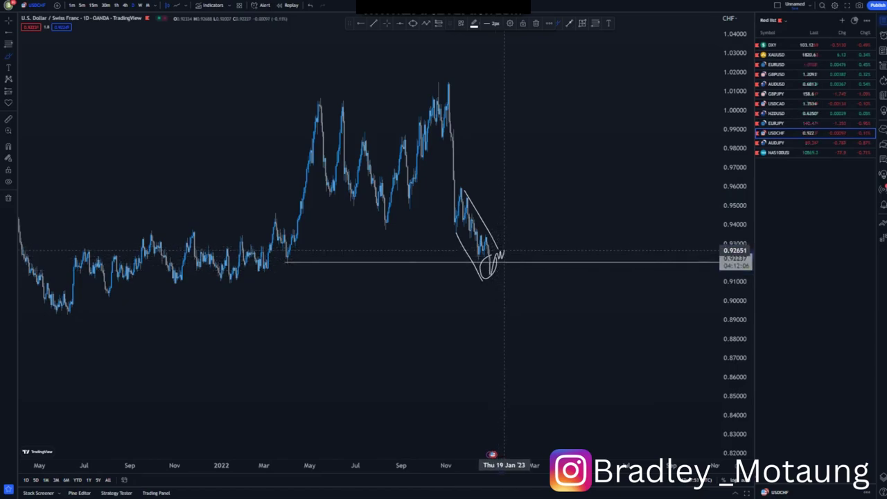
left_click(310, 6)
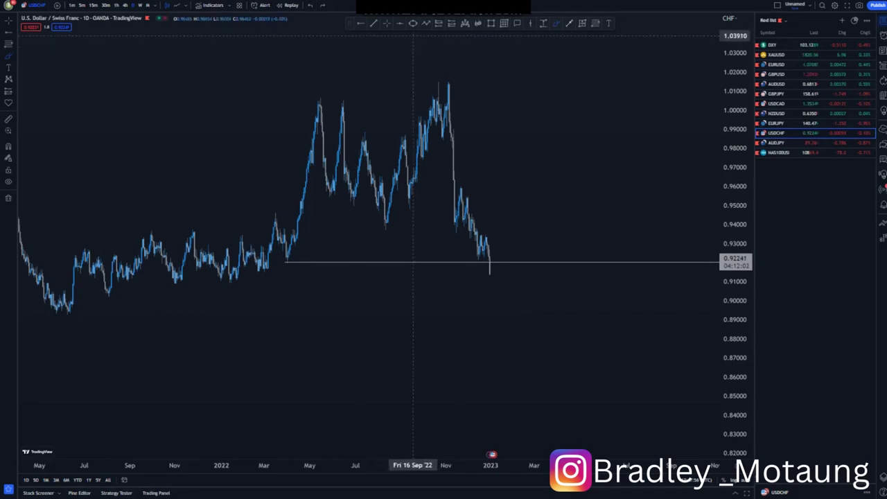
Draw two falling trend lines as a channel around the decline since November 2022, and add a horizontal ray at its starting high, about 0.9604.
left_click_drag(461, 186, 497, 257)
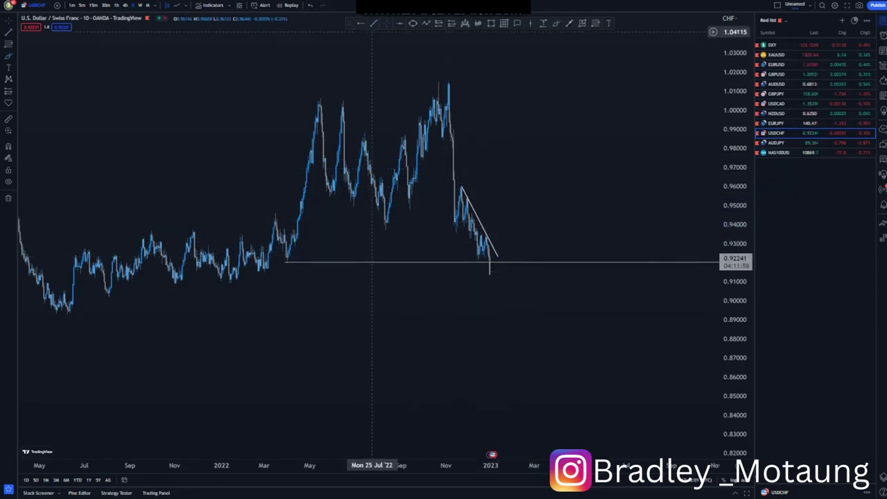
left_click_drag(454, 222, 489, 273)
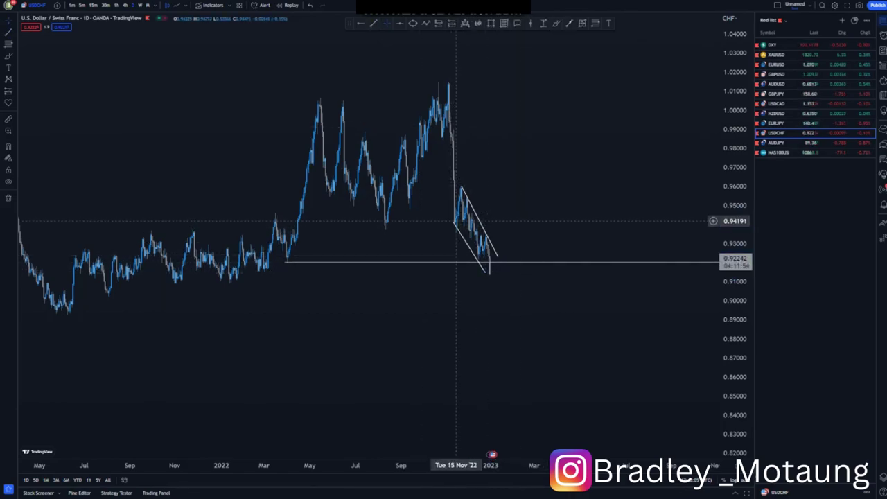
left_click_drag(459, 226, 491, 271)
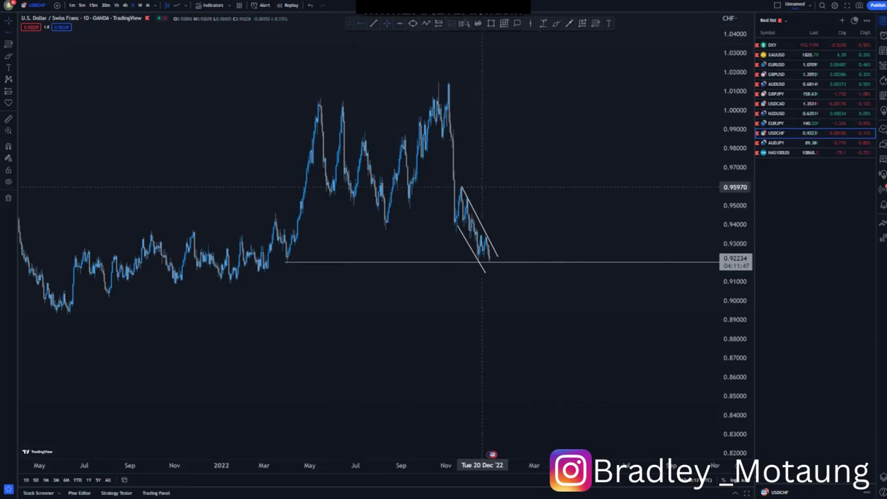
left_click(461, 186)
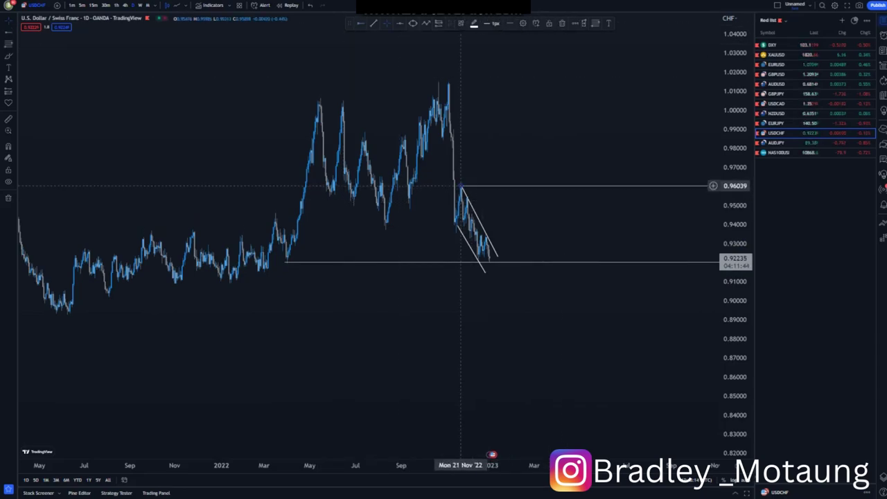
Sketch the projected price path and a straight rise from the support ray to the upper ray, and remove both drawings.
scroll(492, 312, "up", 3)
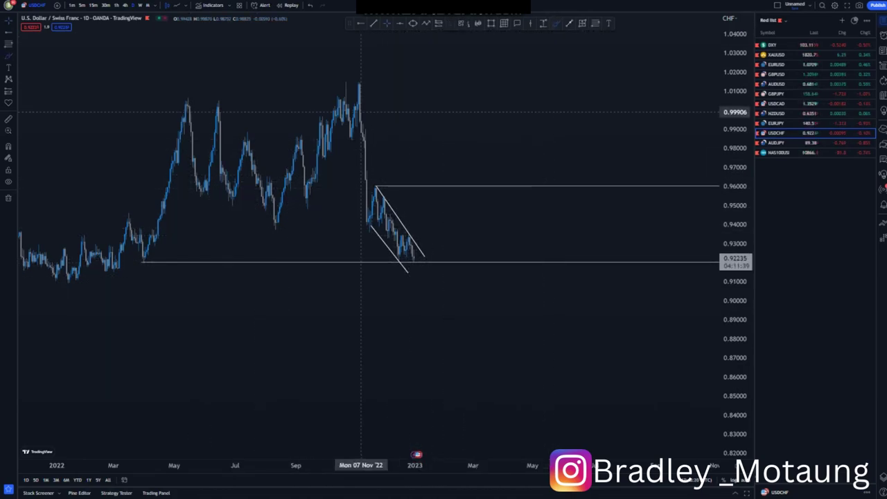
mouse_move(359, 89)
left_mouse_down()
mouse_move(368, 222)
mouse_move(379, 195)
mouse_move(391, 243)
mouse_move(425, 265)
mouse_move(445, 191)
left_mouse_up()
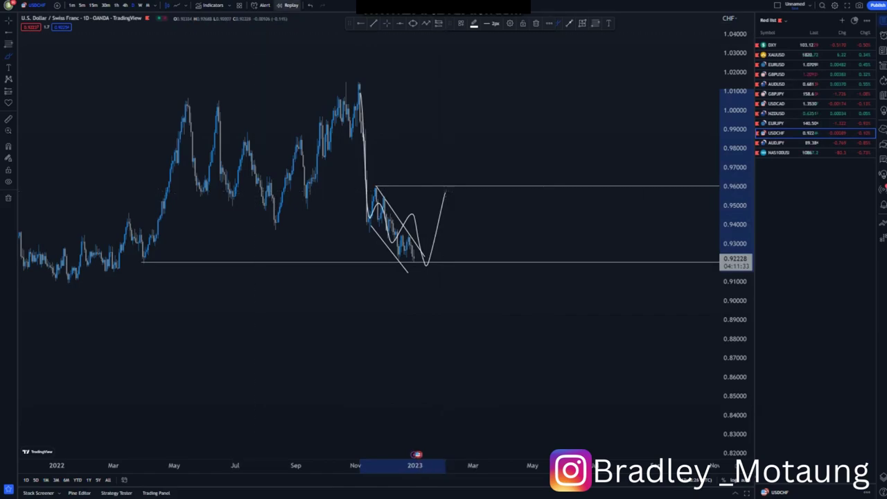
left_click(536, 23)
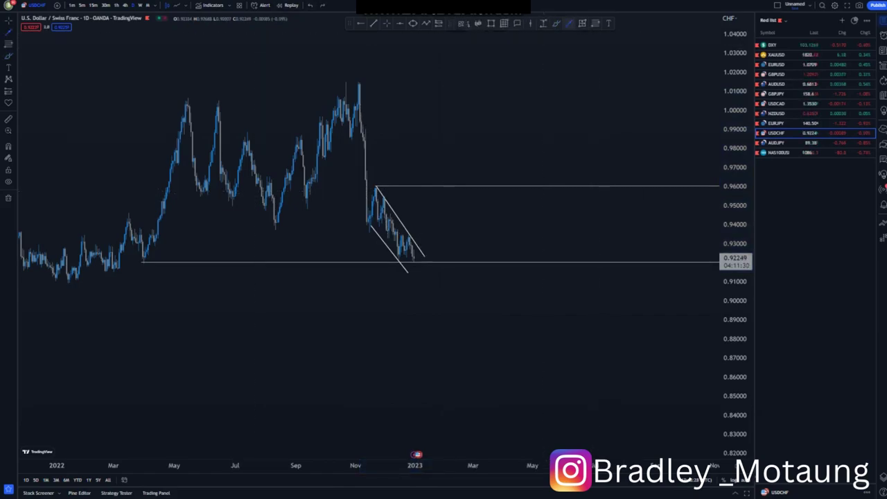
left_click_drag(418, 262, 441, 182)
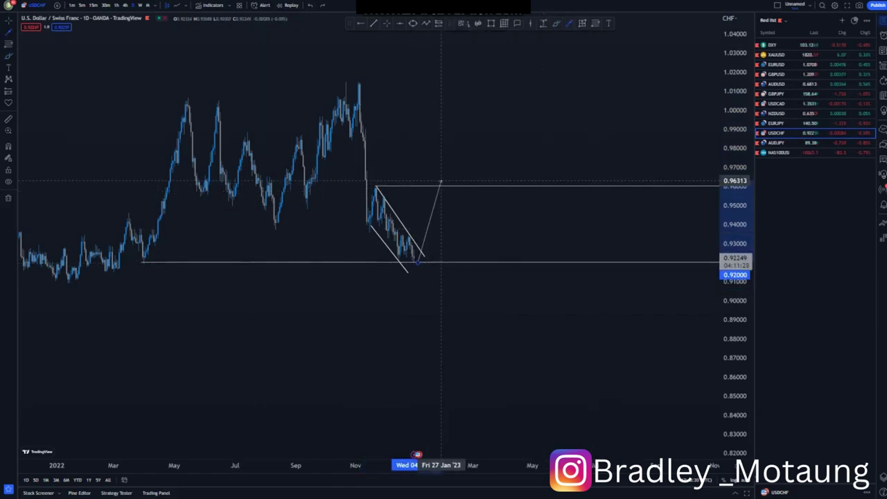
left_click(310, 5)
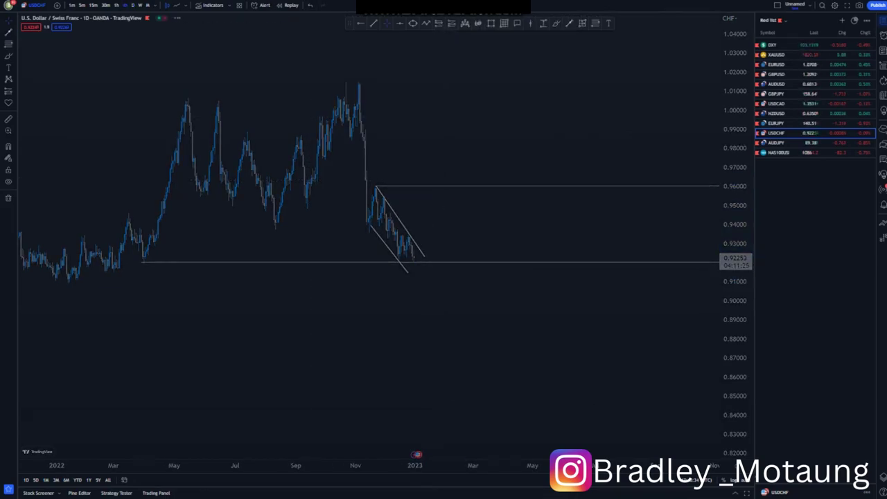
Switch to the 4-hour timeframe and refit the channel by extending the lower line slightly, raising the upper line over the highs and shortening its end.
left_click(125, 5)
scroll(416, 277, "down", 2)
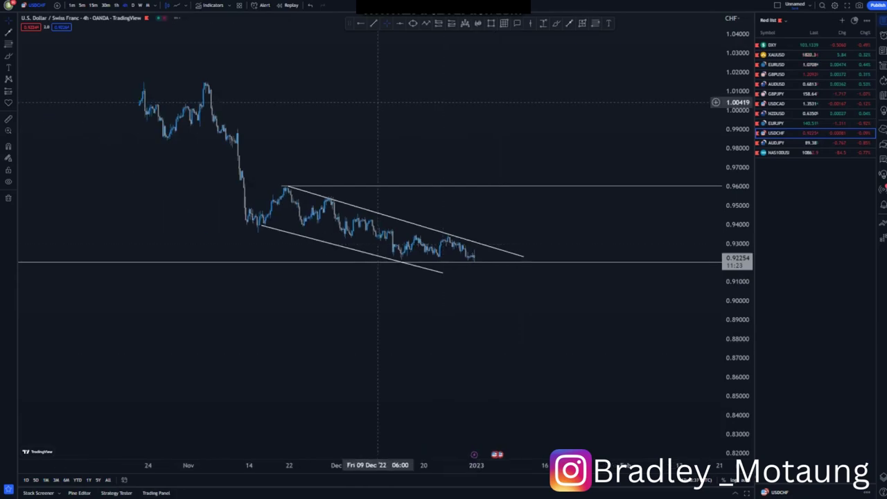
left_click_drag(737, 270, 737, 55)
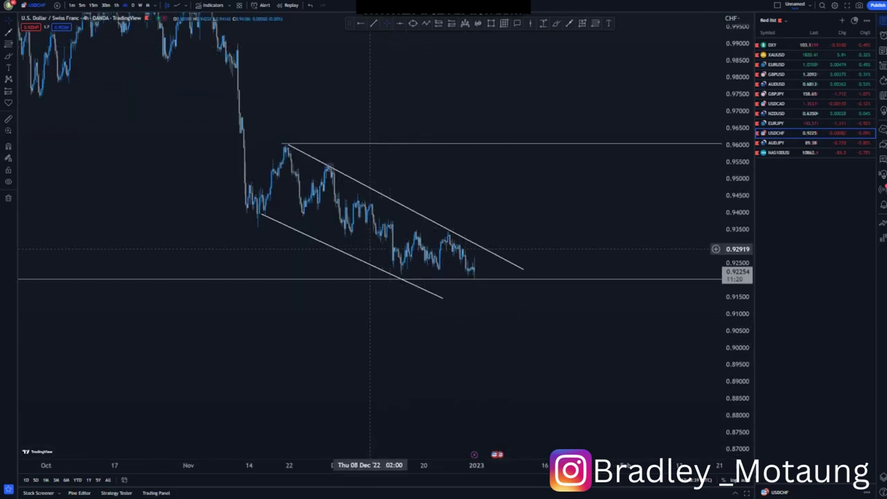
left_click_drag(442, 297, 450, 297)
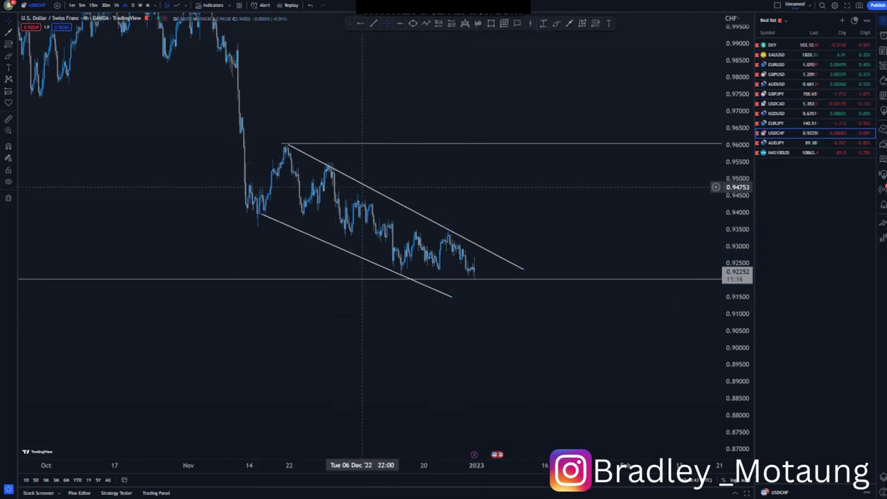
left_click_drag(370, 187, 369, 183)
left_click(501, 208)
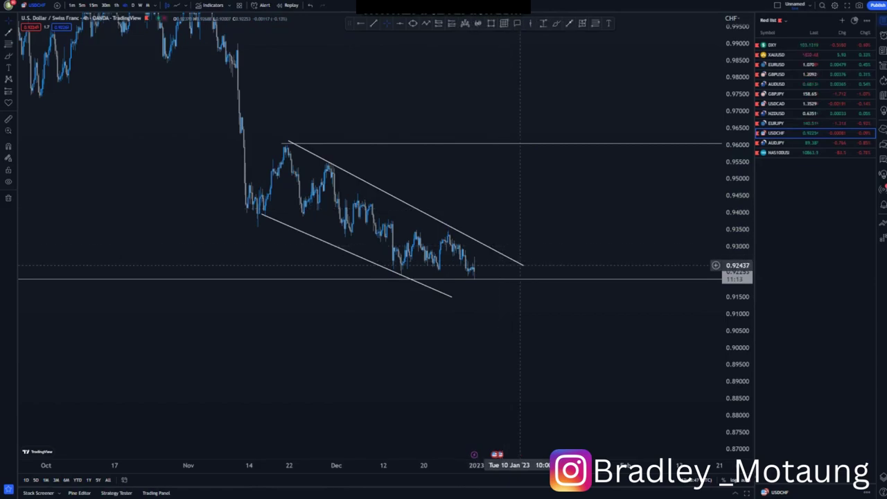
left_click_drag(523, 266, 507, 261)
left_click(533, 219)
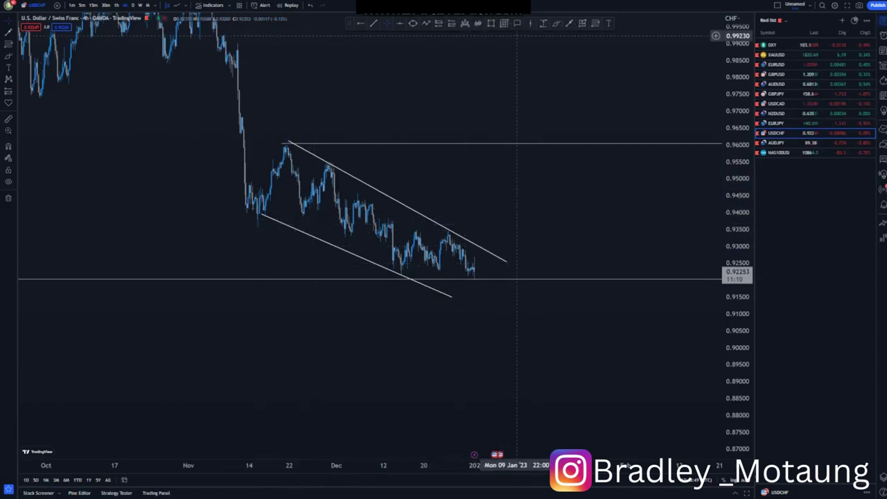
Circle two touches and the end of the lower channel line, brush a drop from the latest price, and undo these marks.
left_click(267, 217)
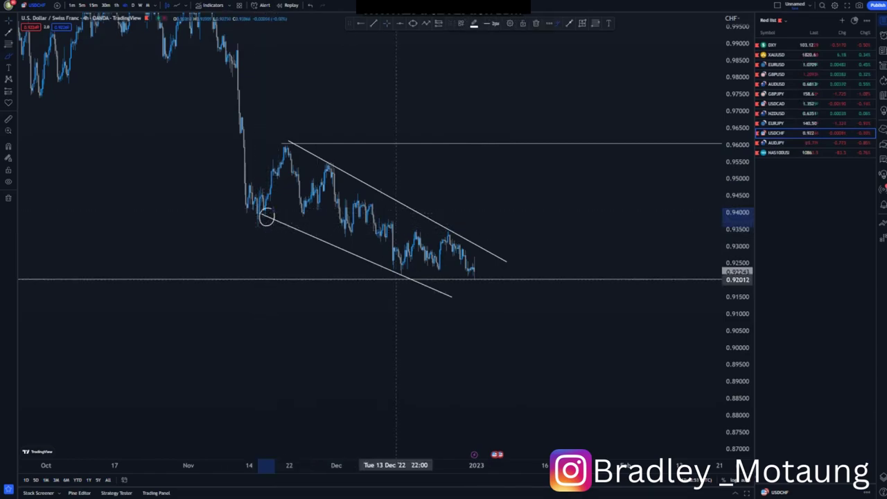
mouse_move(390, 265)
left_mouse_down()
mouse_move(381, 276)
mouse_move(405, 265)
left_mouse_up()
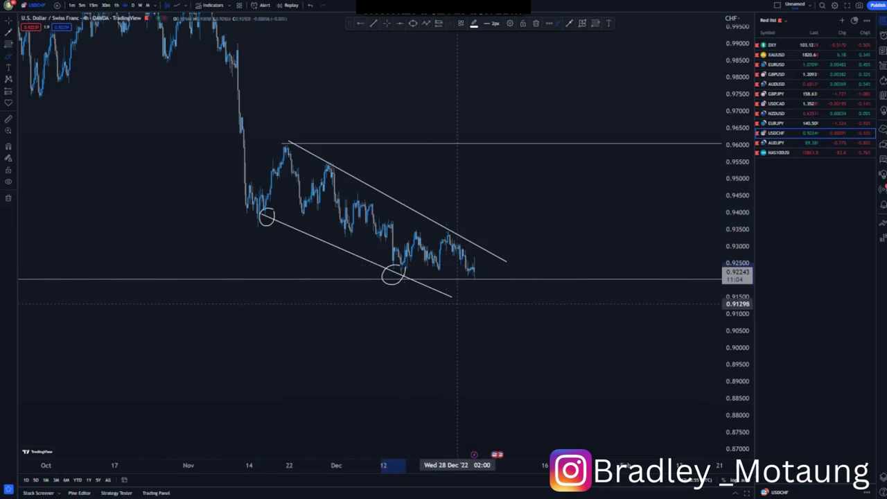
mouse_move(452, 285)
left_mouse_down()
mouse_move(444, 302)
mouse_move(461, 289)
left_mouse_up()
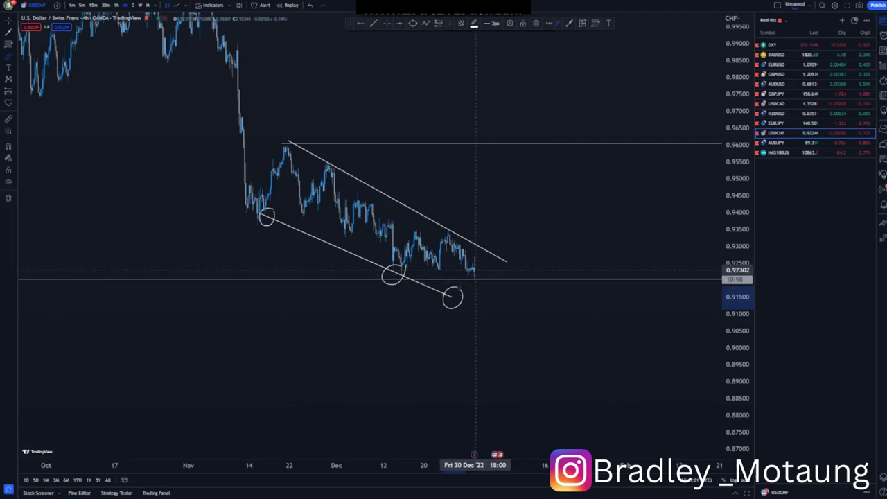
left_click_drag(476, 271, 475, 301)
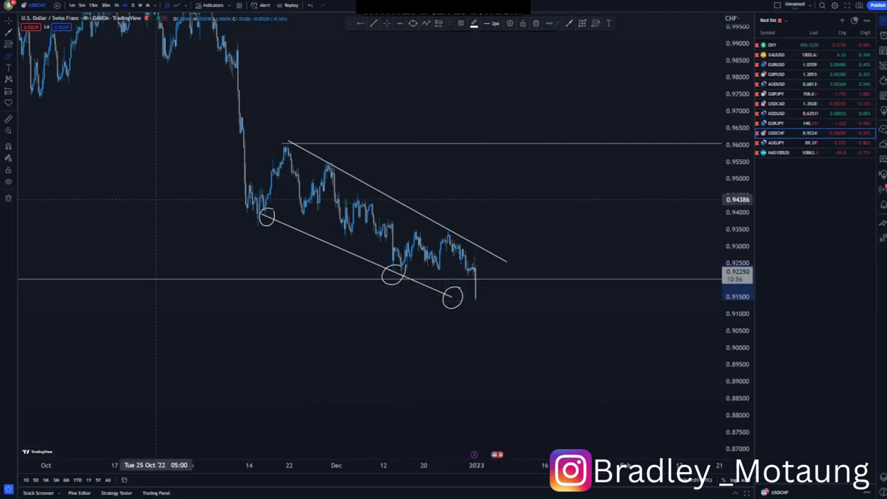
left_click(310, 5)
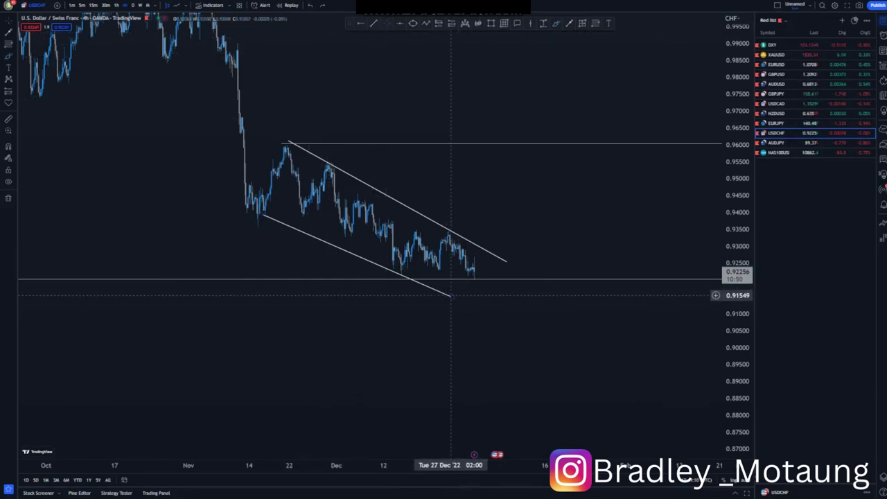
Extend the lower channel line slightly along its slope and delete the horizontal support ray at 0.92035.
left_click_drag(451, 295, 457, 297)
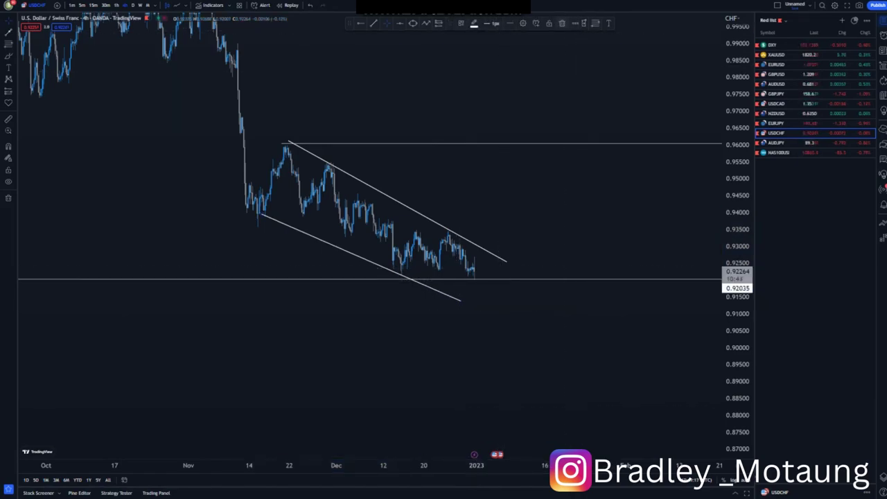
key("Delete")
Switch to the 1-hour timeframe and extend the lower channel line down to about 0.911.
left_click(117, 4)
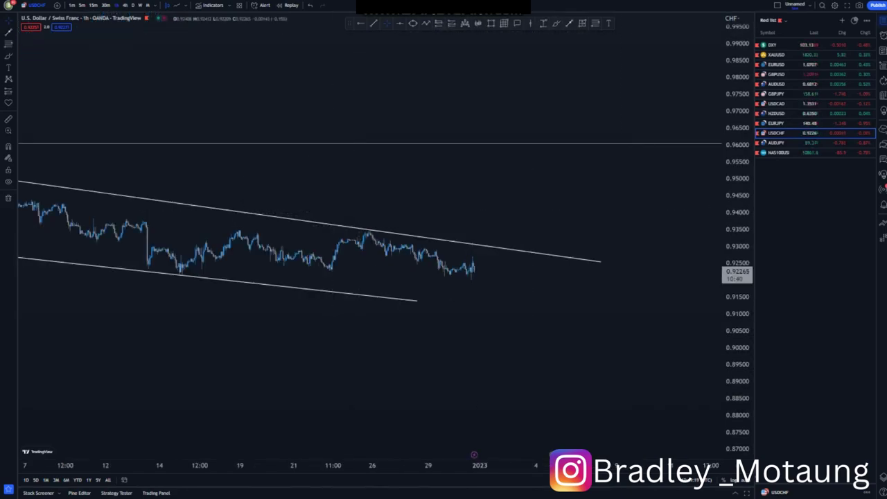
scroll(568, 365, "down", 5)
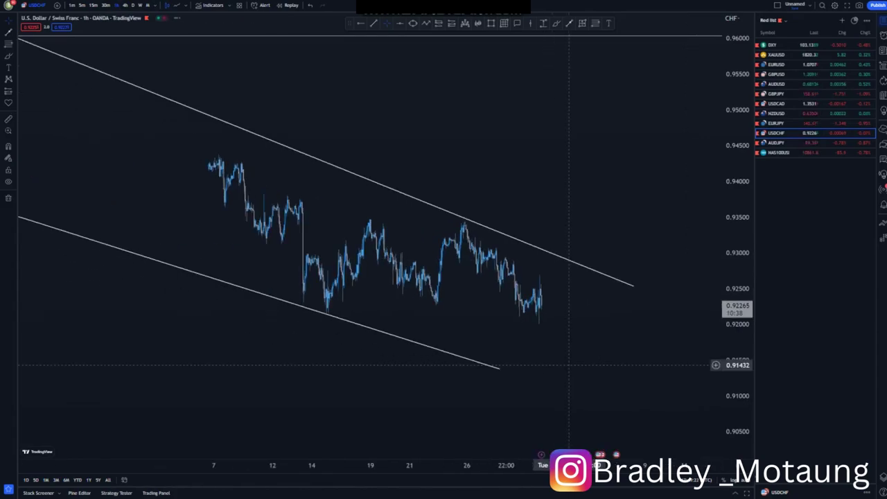
scroll(570, 366, "down", 1)
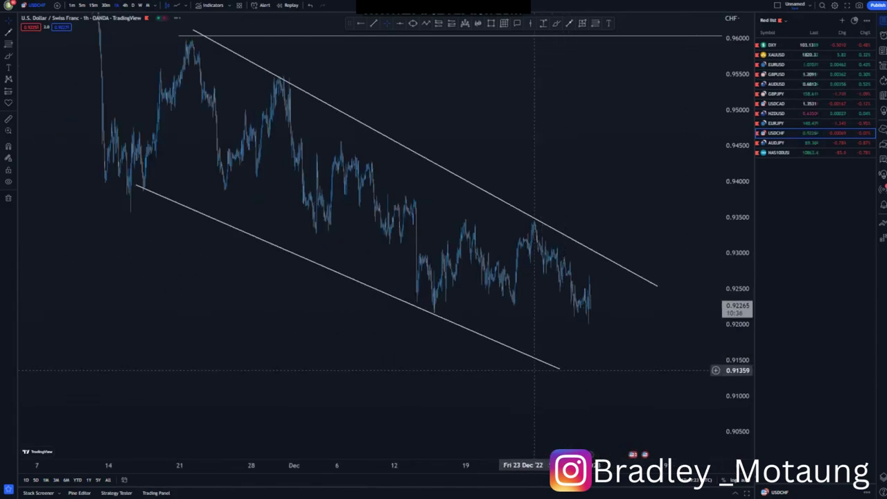
left_click_drag(560, 369, 611, 387)
scroll(536, 245, "up", 3)
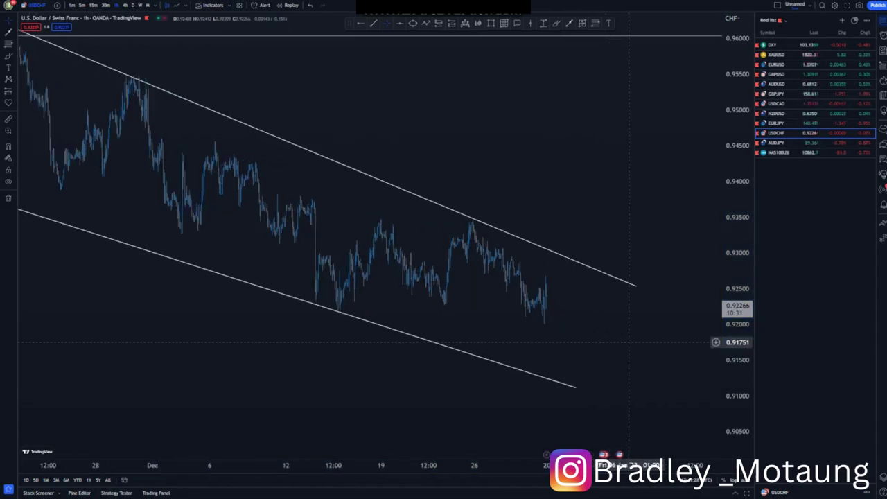
Brush a zigzag decline from the latest price to the lower channel line and enclose it between two steep falling strokes.
scroll(536, 244, "up", 2)
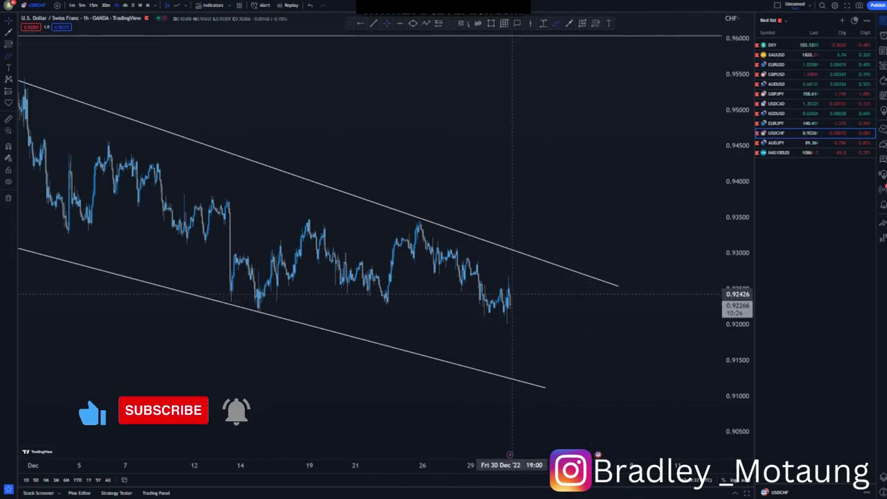
mouse_move(512, 295)
left_mouse_down()
mouse_move(519, 341)
mouse_move(527, 321)
mouse_move(530, 378)
left_mouse_up()
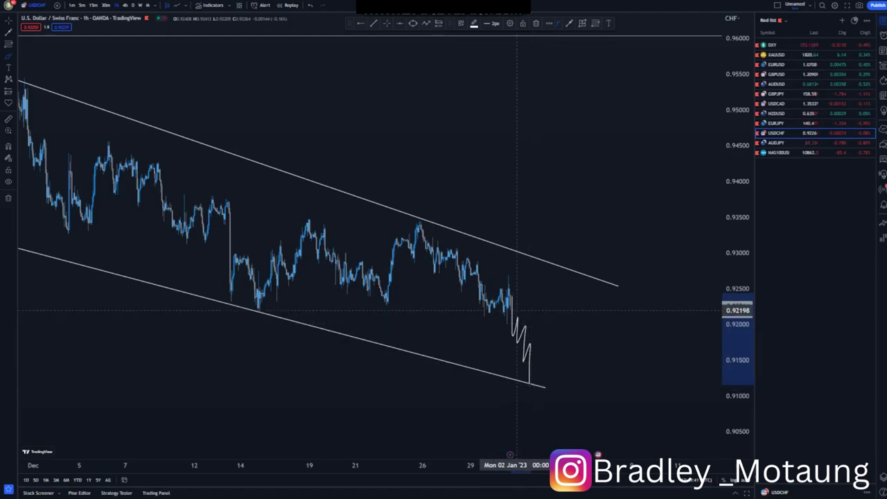
left_click_drag(509, 282, 521, 314)
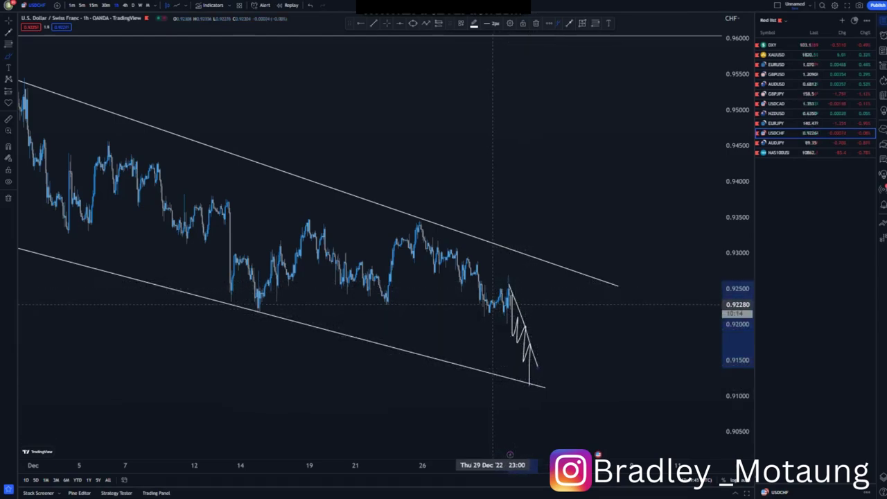
left_click_drag(495, 309, 515, 372)
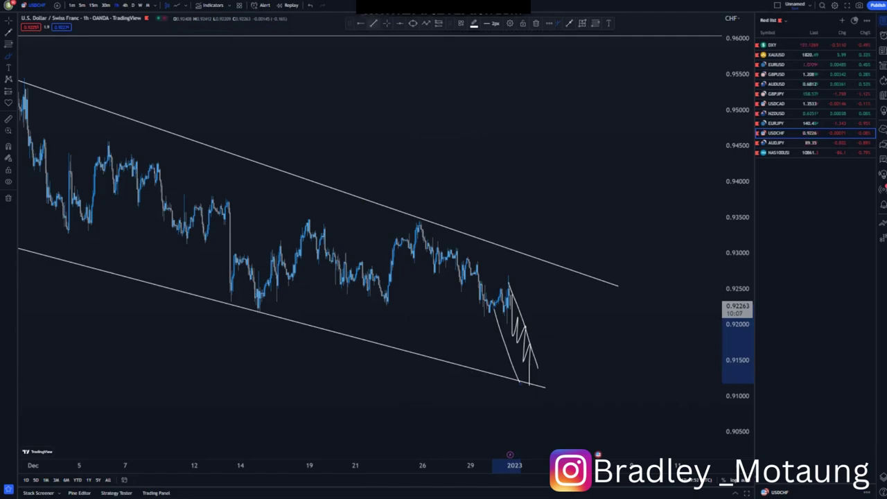
Try a long position at the end of the lower channel line with entry 0.91240, stop 0.91003 and target 0.96079, and delete it.
left_click(459, 104)
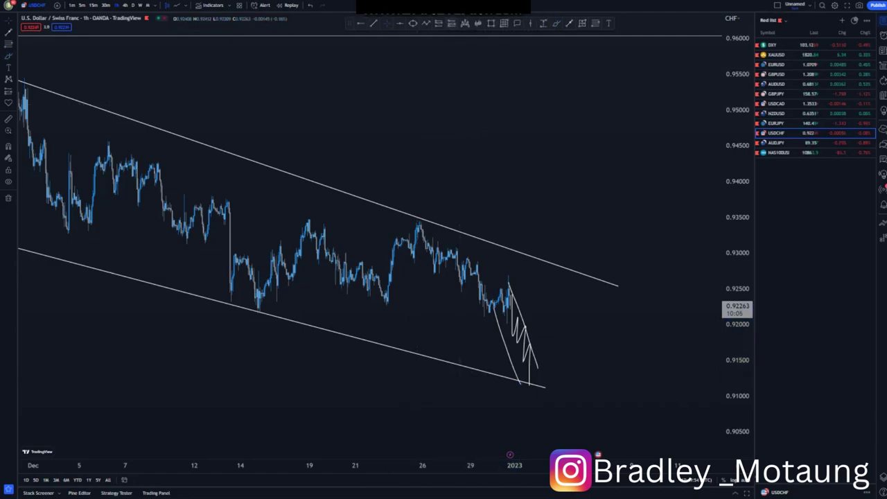
left_click(530, 379)
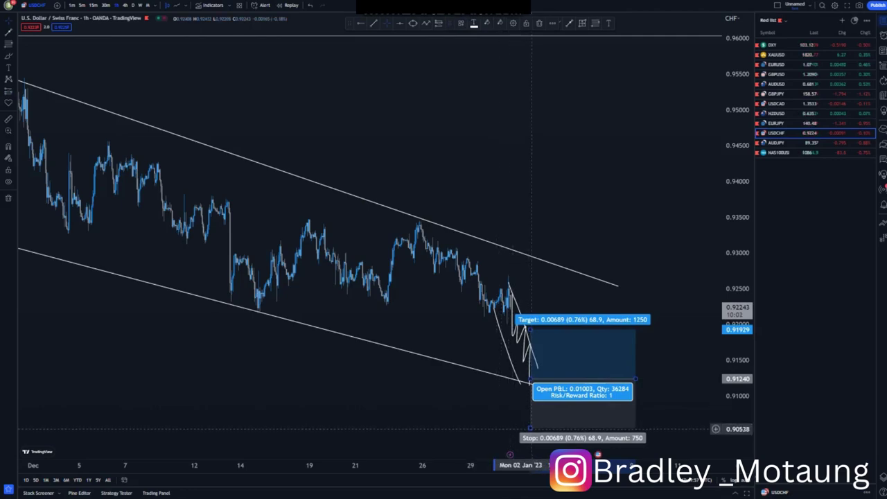
left_click_drag(530, 429, 531, 395)
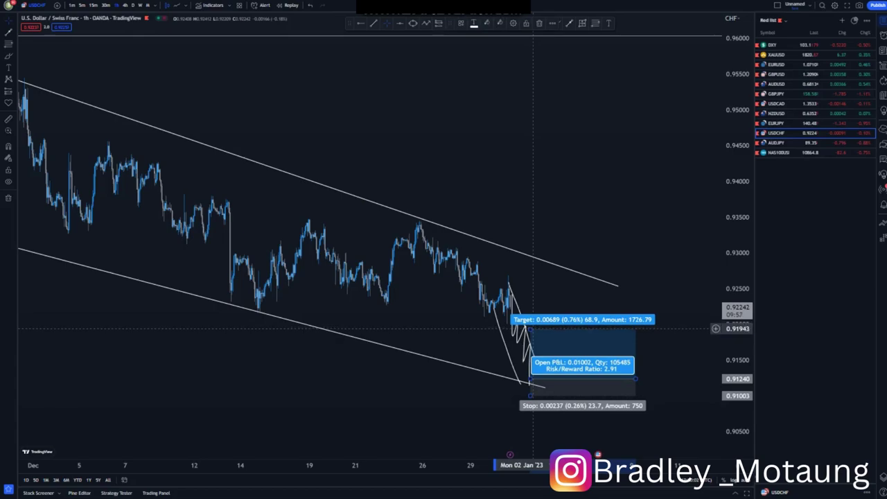
left_click_drag(531, 331, 531, 42)
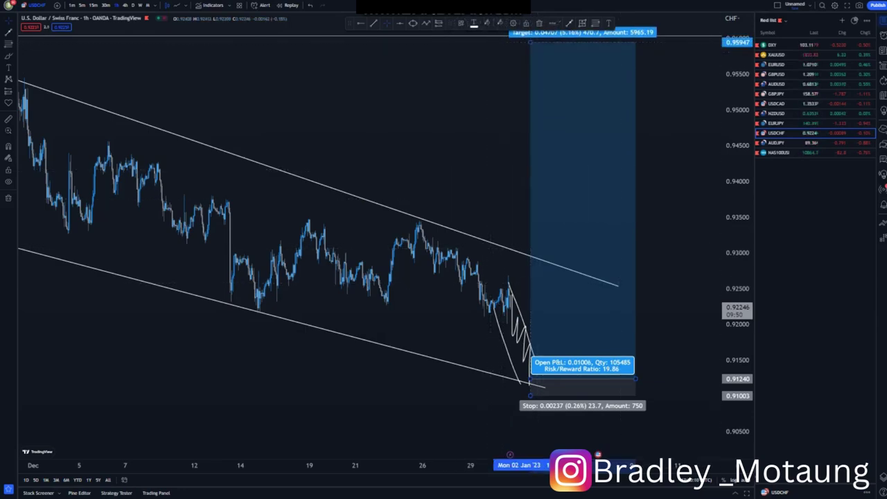
left_click_drag(737, 264, 737, 291)
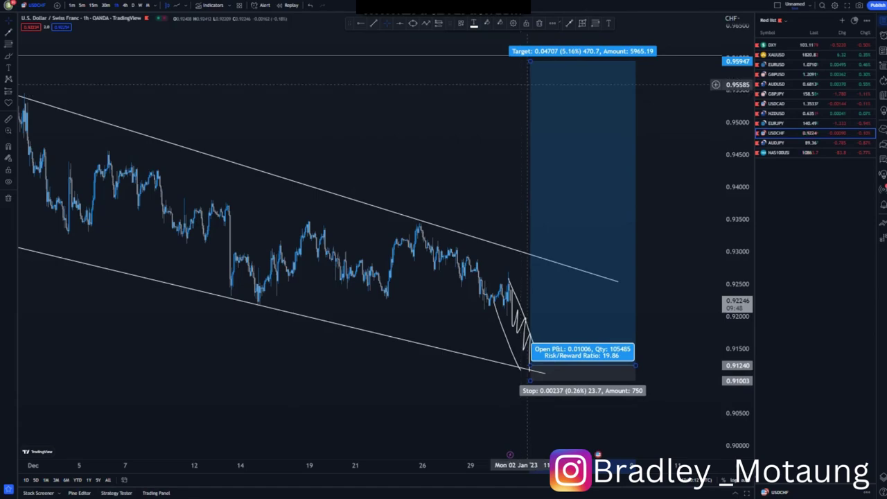
left_click_drag(531, 61, 531, 53)
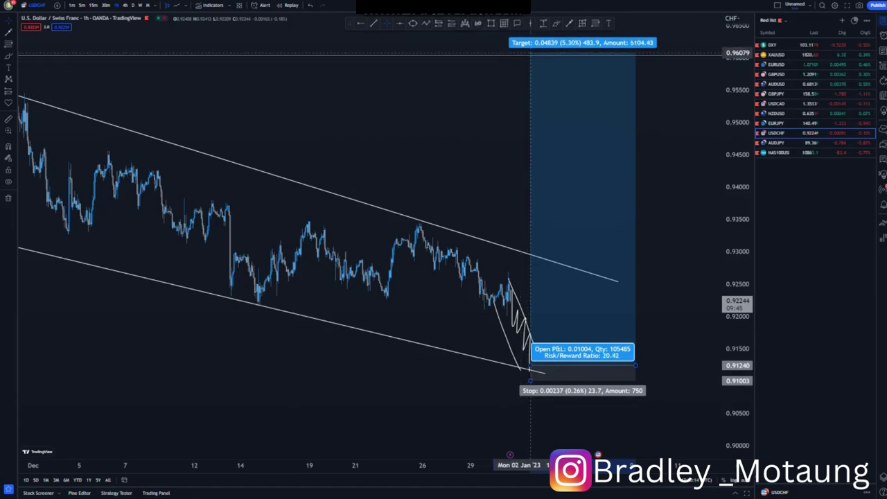
key("Delete")
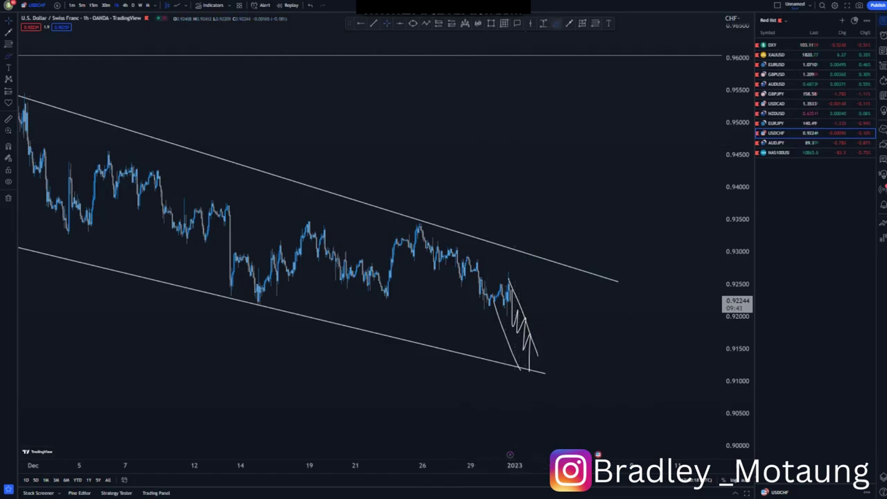
Brush a rebound from the lower channel line into a small zigzag consolidation near 0.9175, bounded by short strokes above and below.
left_click_drag(531, 372, 540, 339)
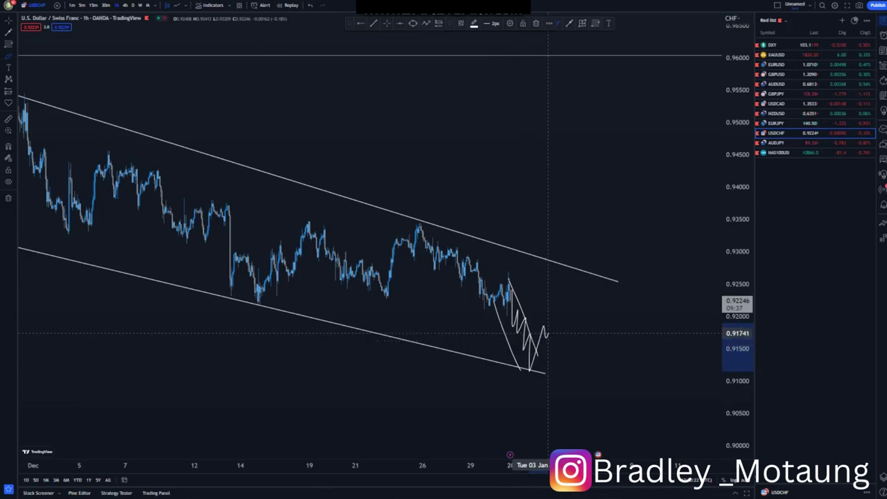
mouse_move(554, 342)
left_mouse_down()
mouse_move(560, 325)
mouse_move(567, 329)
left_mouse_up()
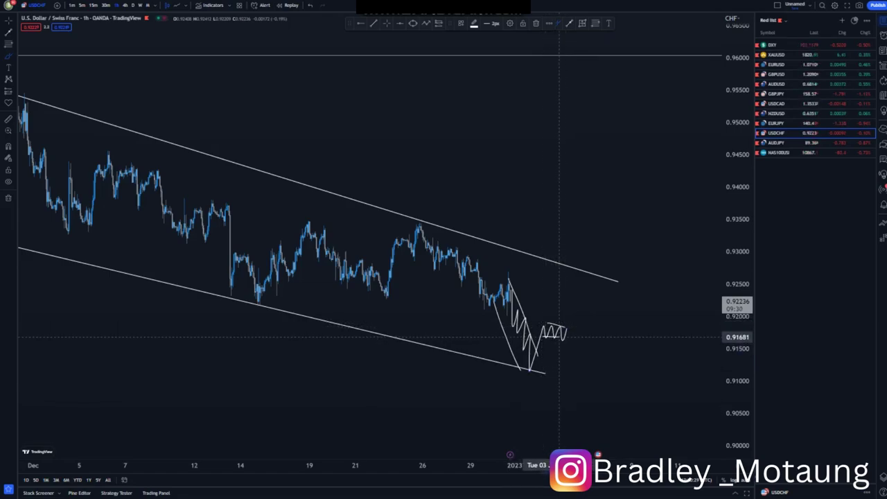
left_click(387, 23)
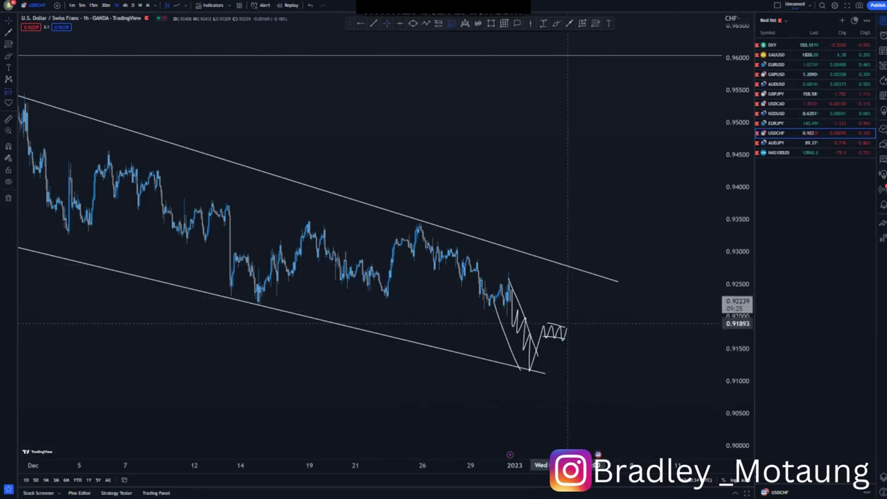
Place a long position after the small consolidation with entry 0.91913, stop 0.91509 and target 0.92670.
left_click(568, 322)
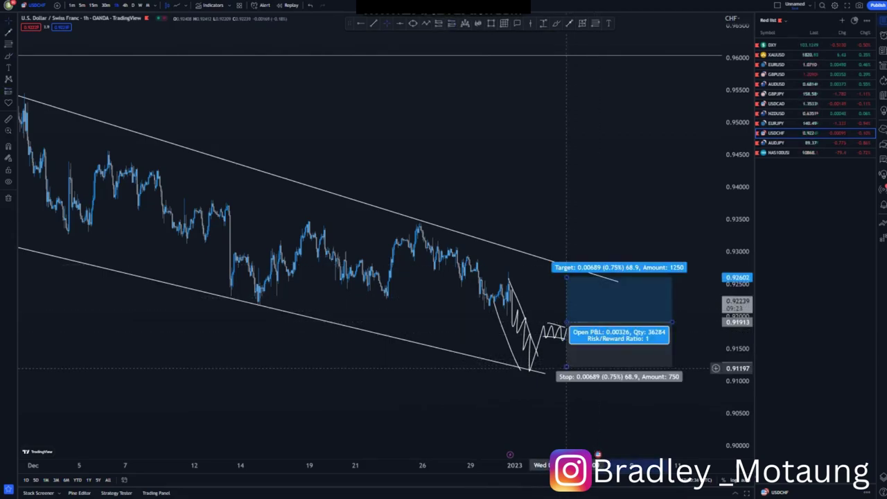
left_click_drag(567, 368, 567, 348)
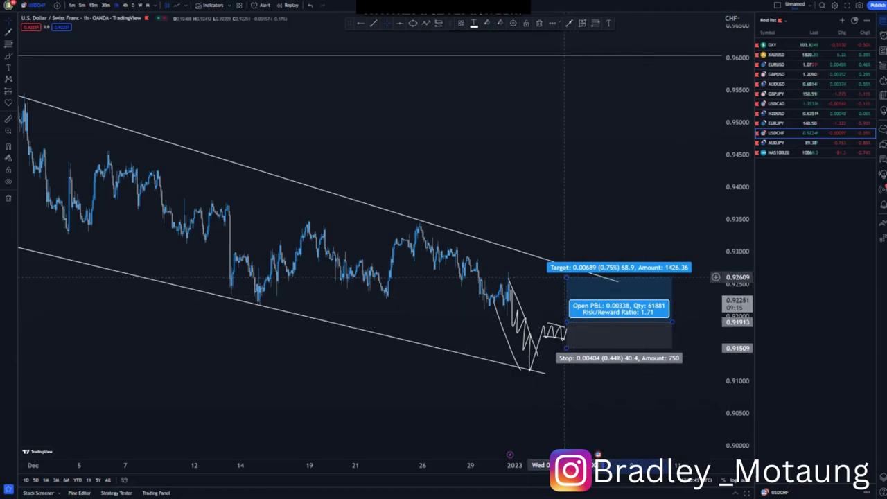
mouse_move(567, 277)
left_mouse_down()
mouse_move(567, 59)
mouse_move(566, 273)
left_mouse_up()
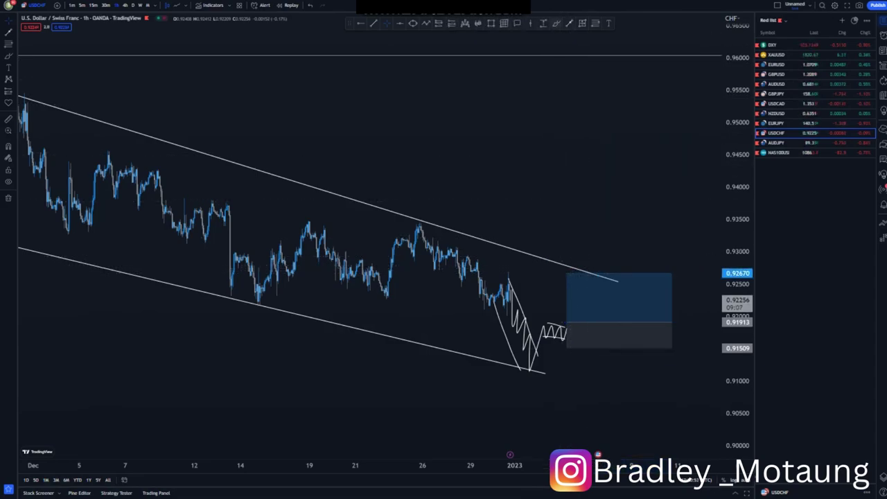
Brush a rise to the upper channel line ending in a small zigzag, circle the lower consolidation and mark its upper edge with a stroke.
left_click(567, 334)
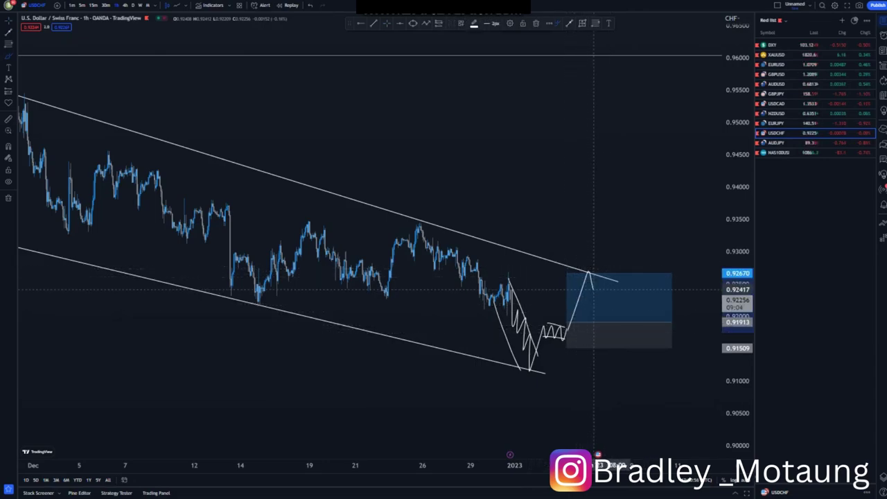
mouse_move(593, 289)
left_mouse_down()
mouse_move(596, 271)
mouse_move(599, 293)
mouse_move(604, 280)
left_mouse_up()
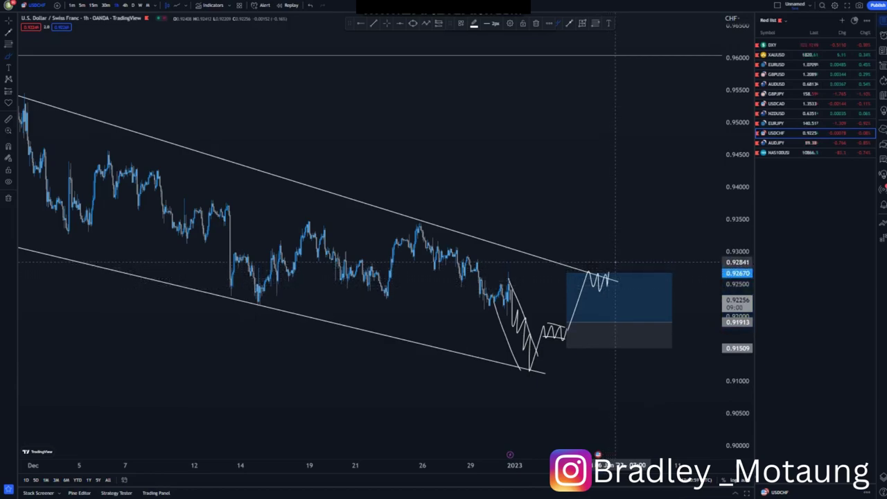
mouse_move(614, 264)
left_mouse_down()
mouse_move(586, 272)
mouse_move(618, 275)
left_mouse_up()
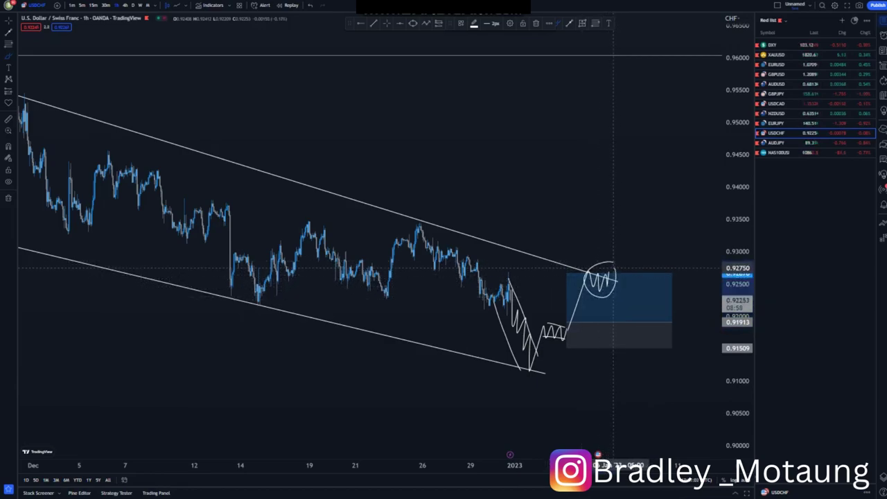
key("ctrl+z")
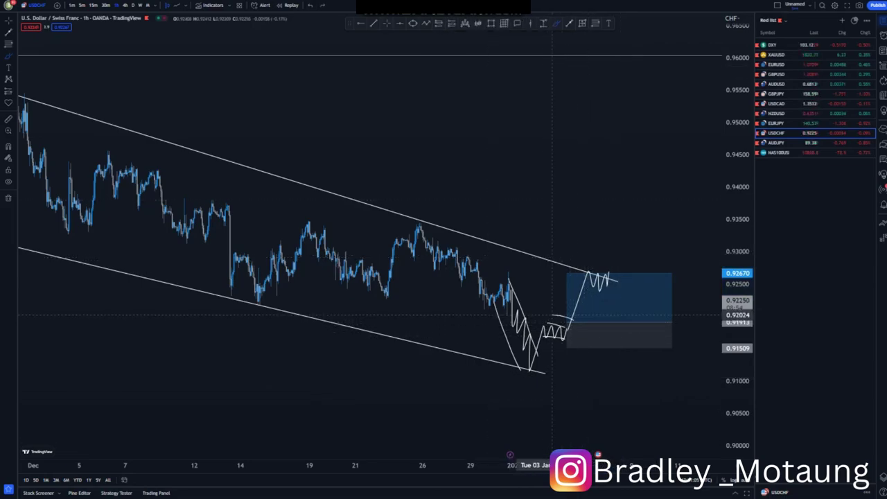
mouse_move(553, 316)
left_mouse_down()
mouse_move(545, 337)
mouse_move(570, 320)
left_mouse_up()
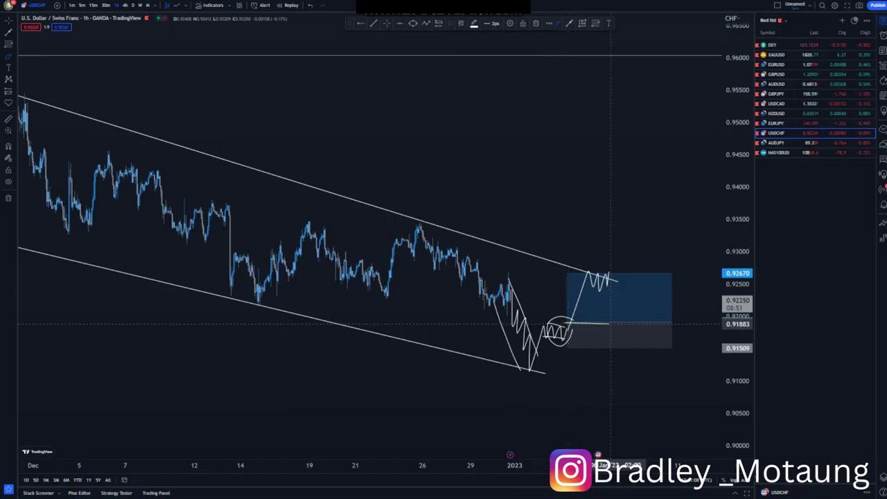
Brush a breakout above the channel into a zigzag range bounded at about 0.934 and 0.940, followed by a steep rise to about 0.96.
left_click_drag(609, 282, 617, 191)
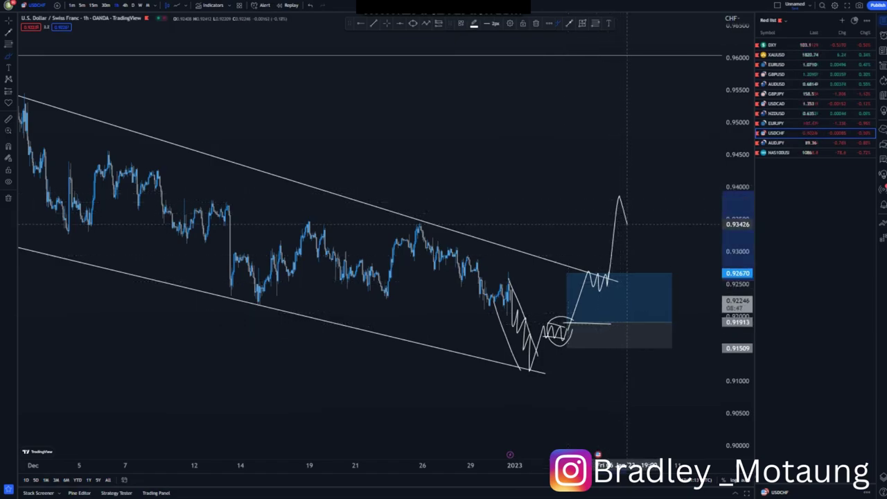
mouse_move(630, 229)
left_mouse_down()
mouse_move(635, 193)
mouse_move(649, 233)
mouse_move(657, 193)
mouse_move(679, 205)
mouse_move(683, 193)
left_mouse_up()
left_click_drag(615, 189, 684, 189)
mouse_move(609, 222)
left_mouse_down()
mouse_move(686, 231)
mouse_move(680, 223)
left_mouse_up()
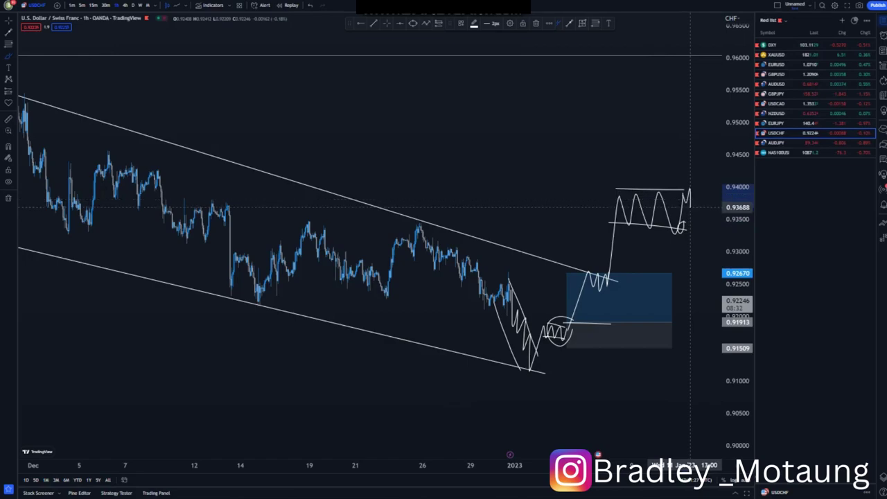
left_click_drag(692, 211, 711, 62)
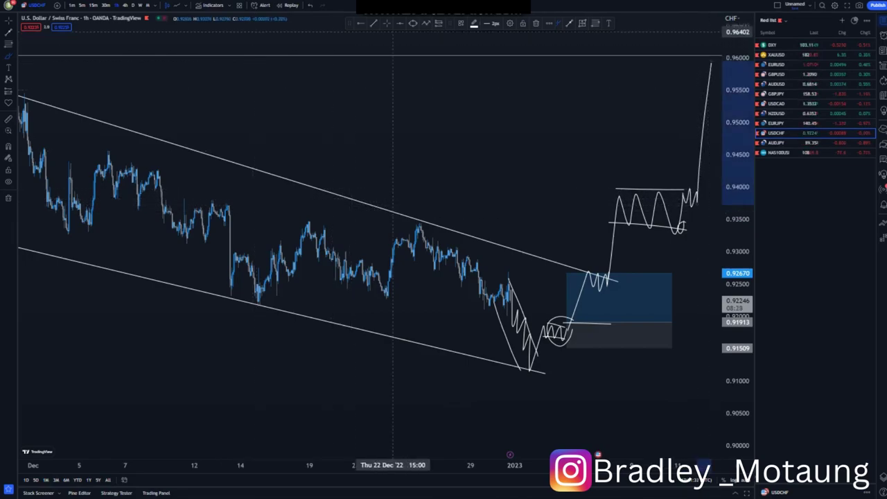
Place a second long position at the end of the upper range with entry 0.93406, stop 0.93063 and target 0.96079.
left_click(387, 23)
left_click(466, 108)
left_click_drag(321, 107, 310, 107)
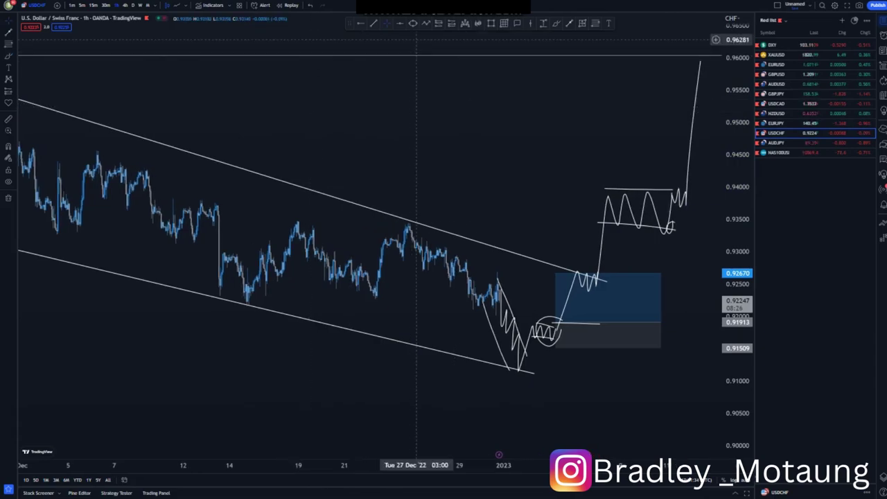
left_click(452, 23)
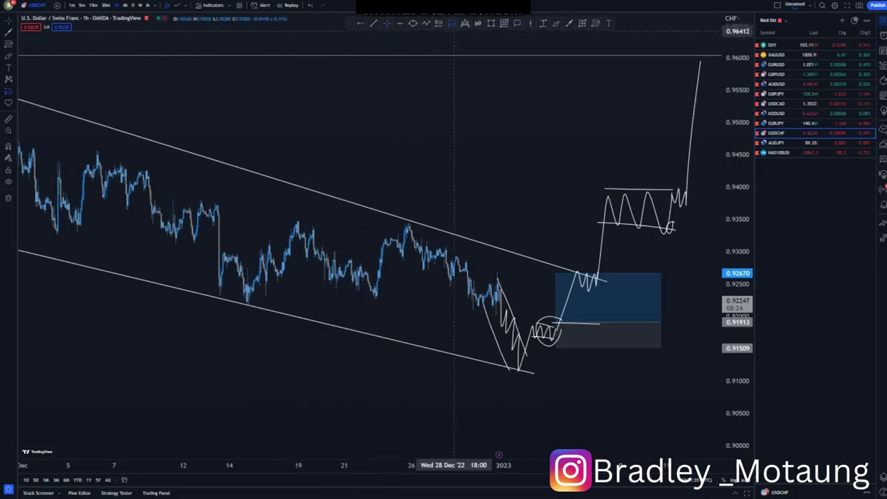
left_click(671, 226)
left_click_drag(653, 247, 578, 235)
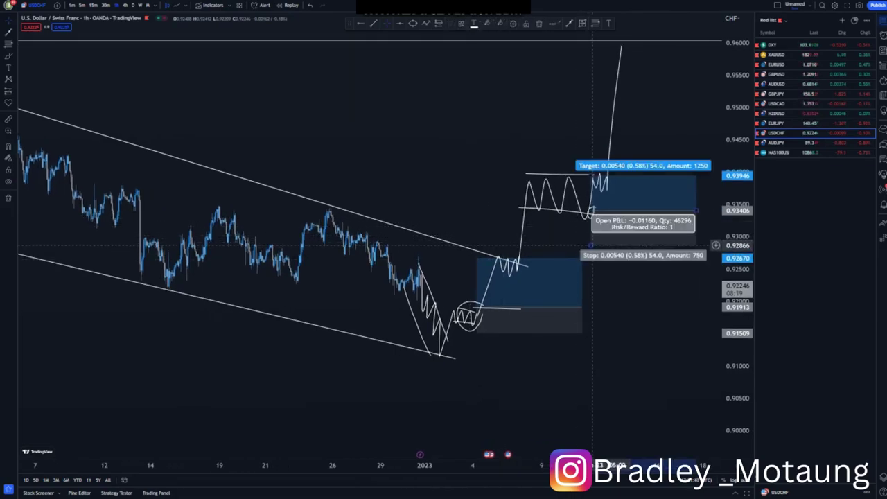
left_click(593, 177)
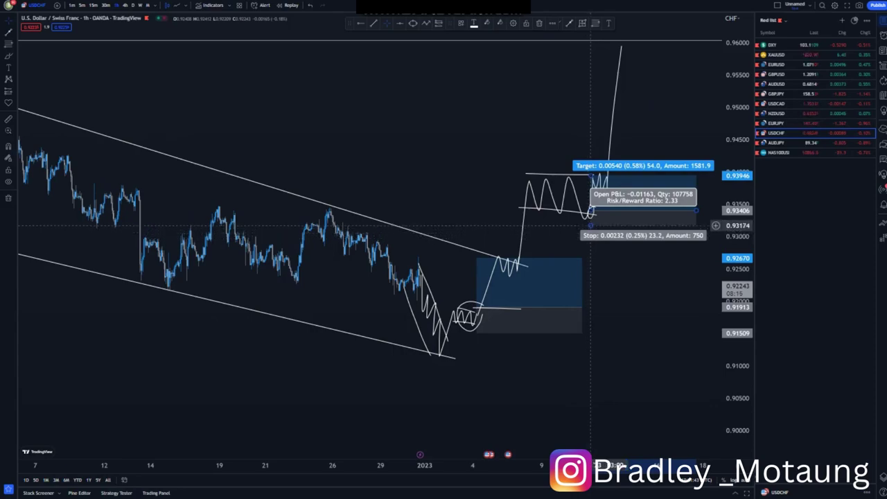
left_click_drag(590, 226, 591, 232)
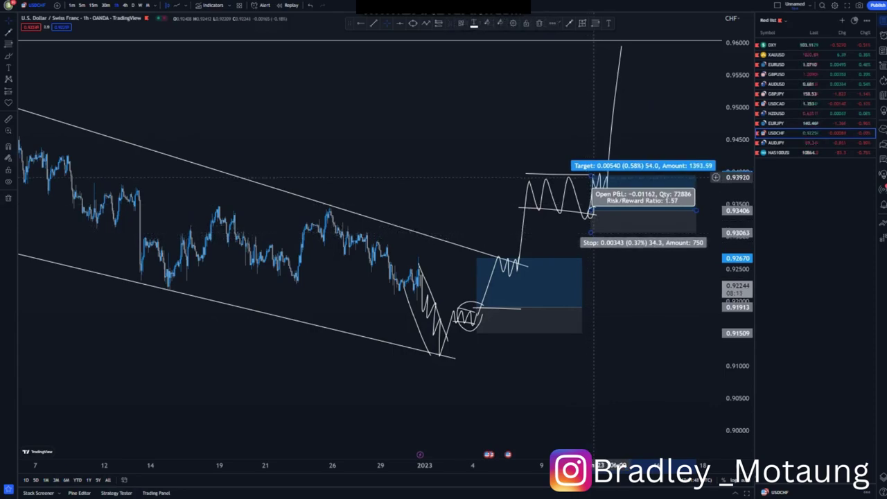
left_click_drag(590, 175, 591, 38)
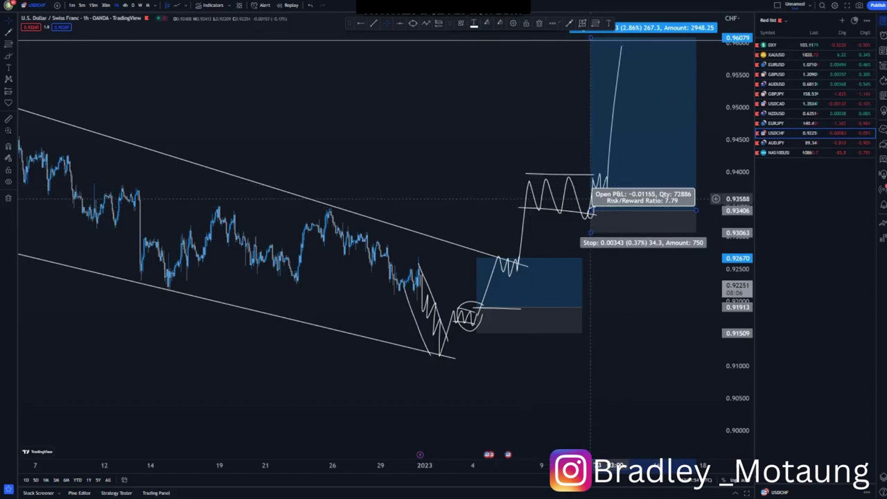
left_click_drag(737, 199, 737, 255)
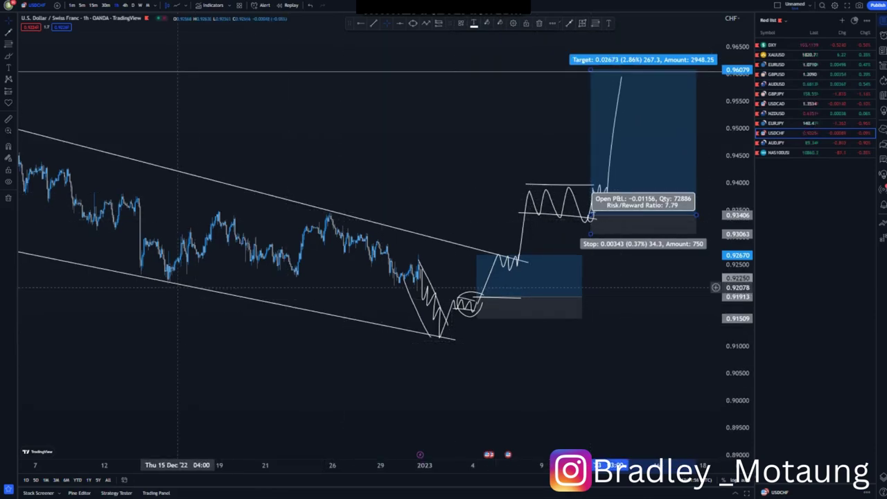